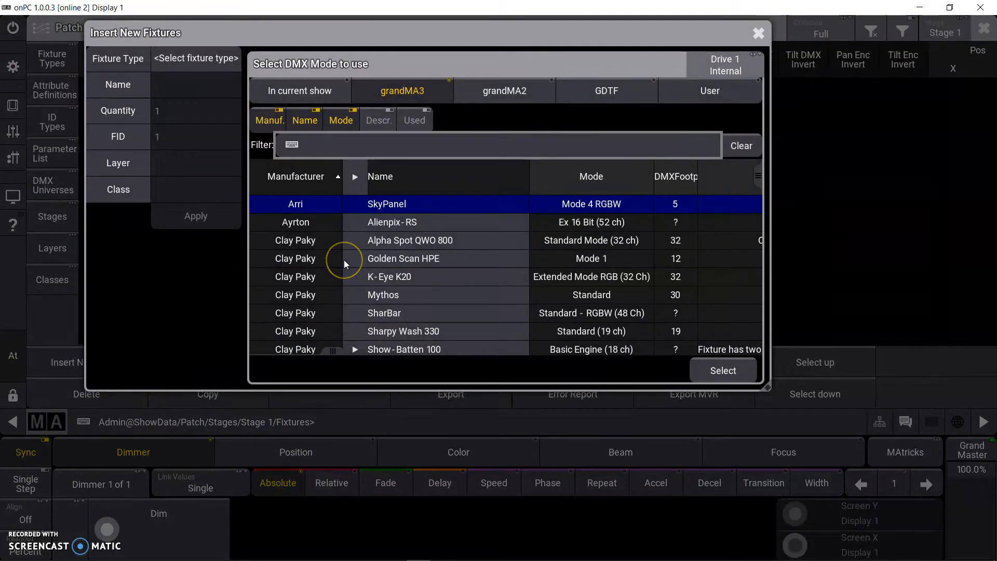
Browse the fixture sources for the current show, grandMA3 and grandMA2 while selecting a DMX mode.
left_click(321, 95)
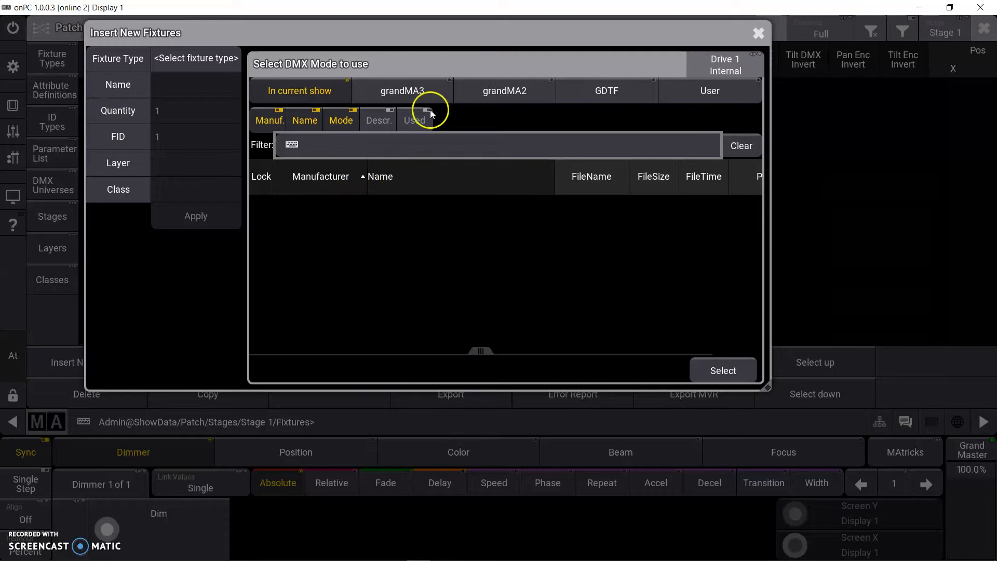
left_click(416, 90)
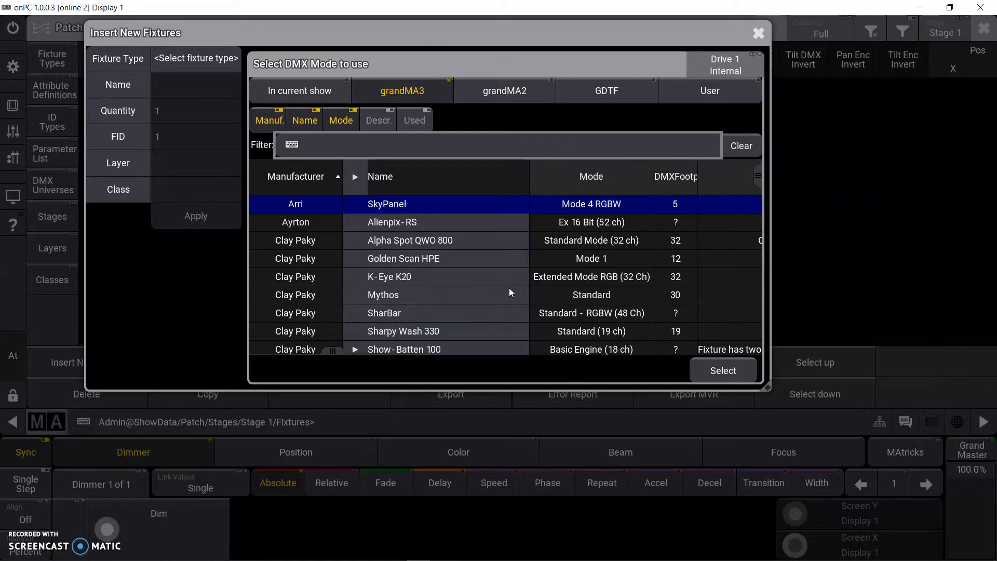
left_click(537, 95)
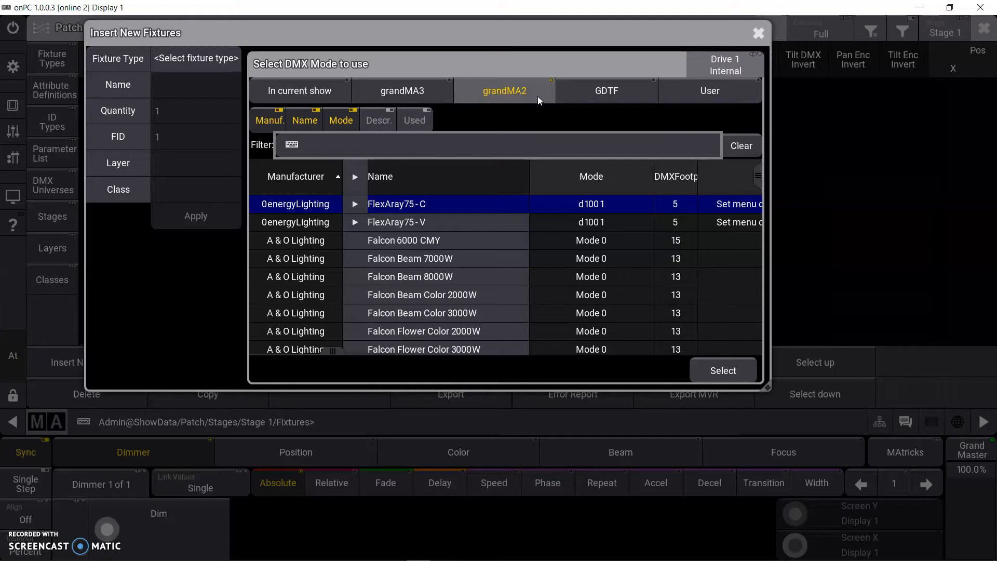
left_click(587, 92)
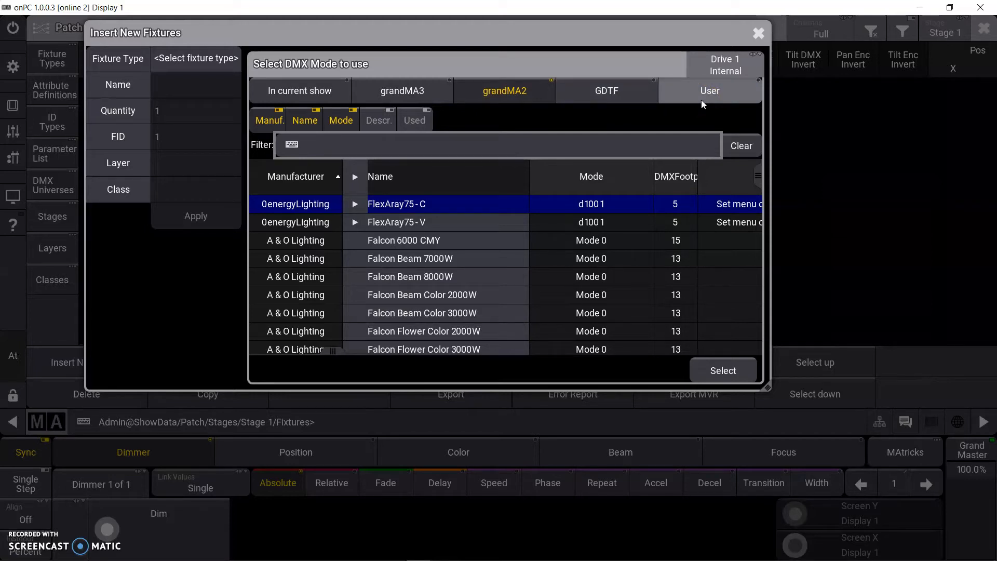
Choose the Clay Paky Show-Batten 100 in Basic Engine (18 ch) mode from the grandMA3 library as fixture type.
left_click(437, 95)
left_click(433, 218)
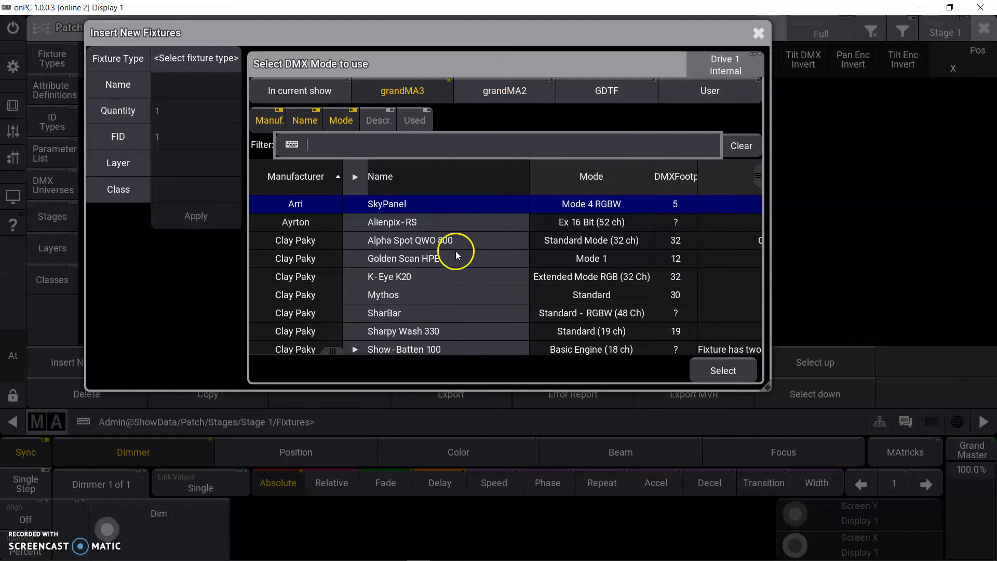
left_click(452, 278)
scroll(452, 278, "down", 6)
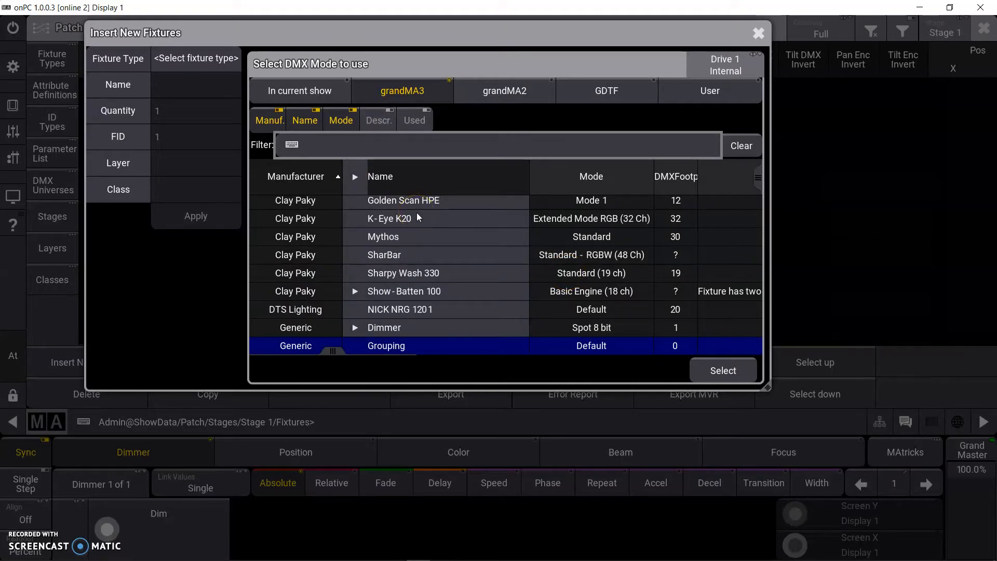
left_click(348, 291)
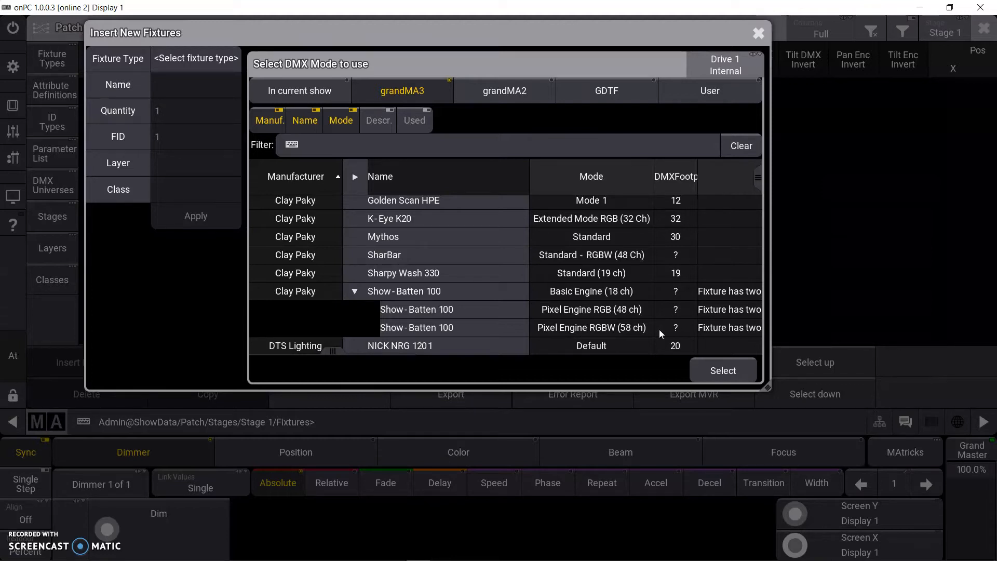
left_click(399, 291)
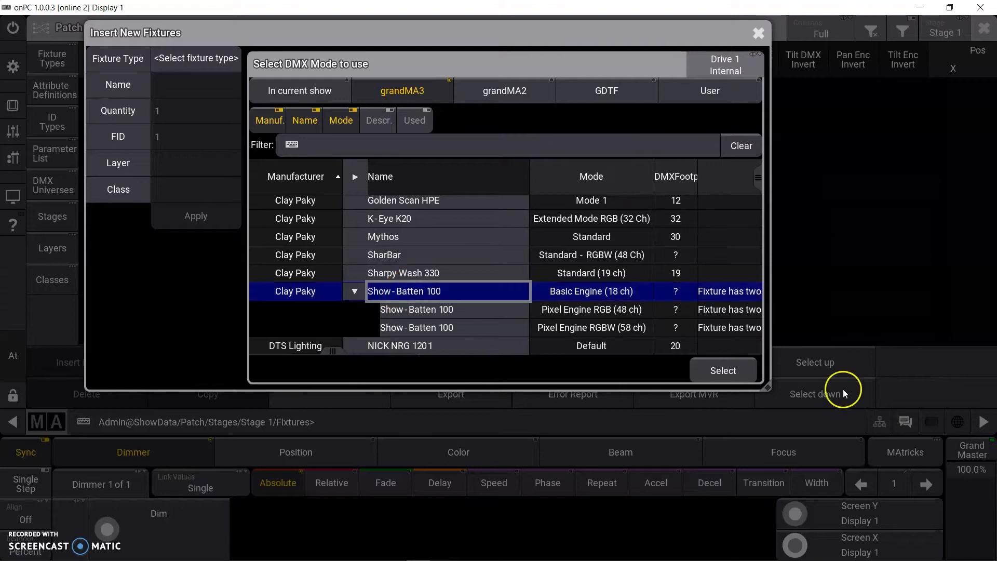
left_click(739, 371)
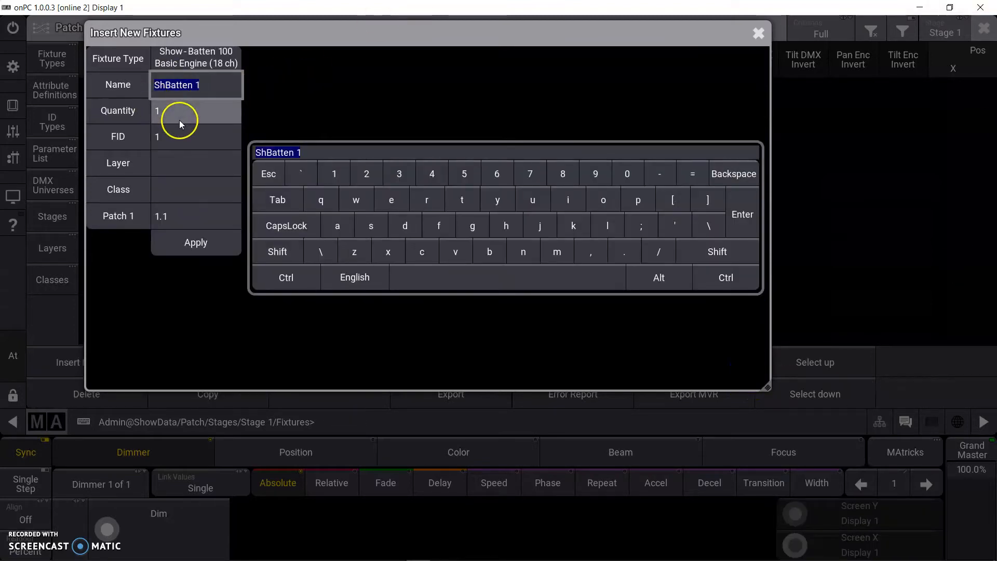
Insert the Show-Batten 100 fixtures with quantity 6 and set the patch table's columns to Condensed.
left_click(178, 113)
left_click(549, 212)
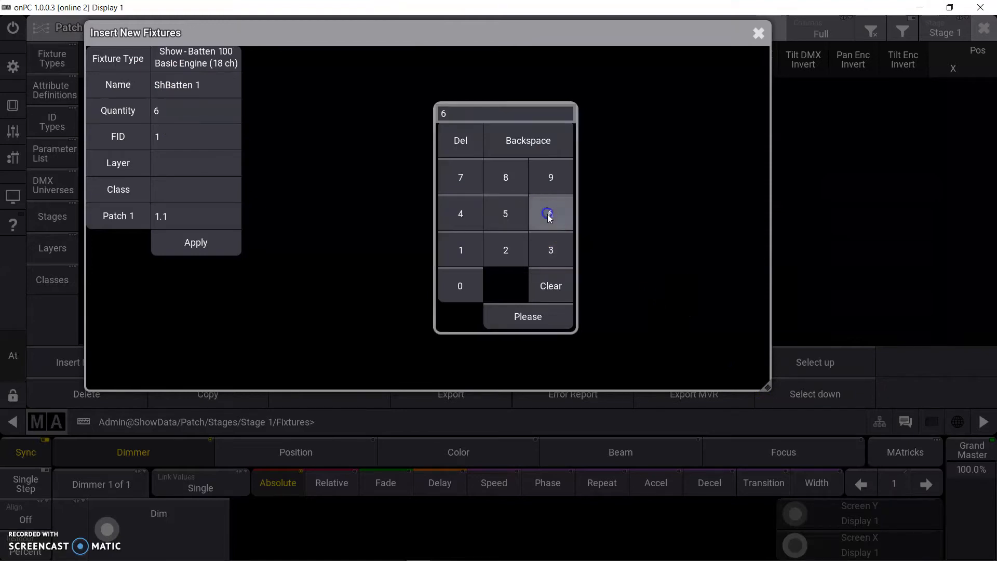
left_click(192, 242)
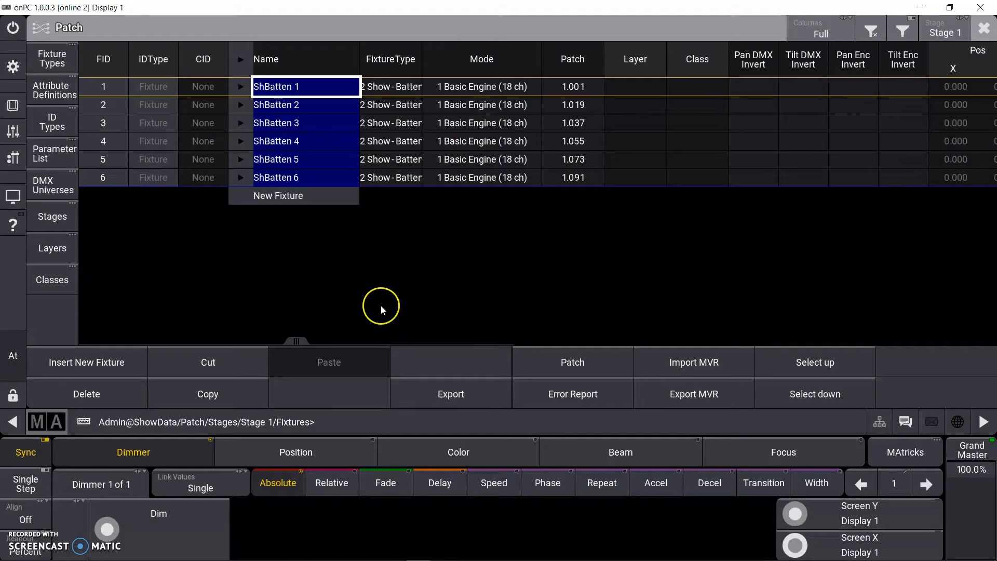
left_click(820, 26)
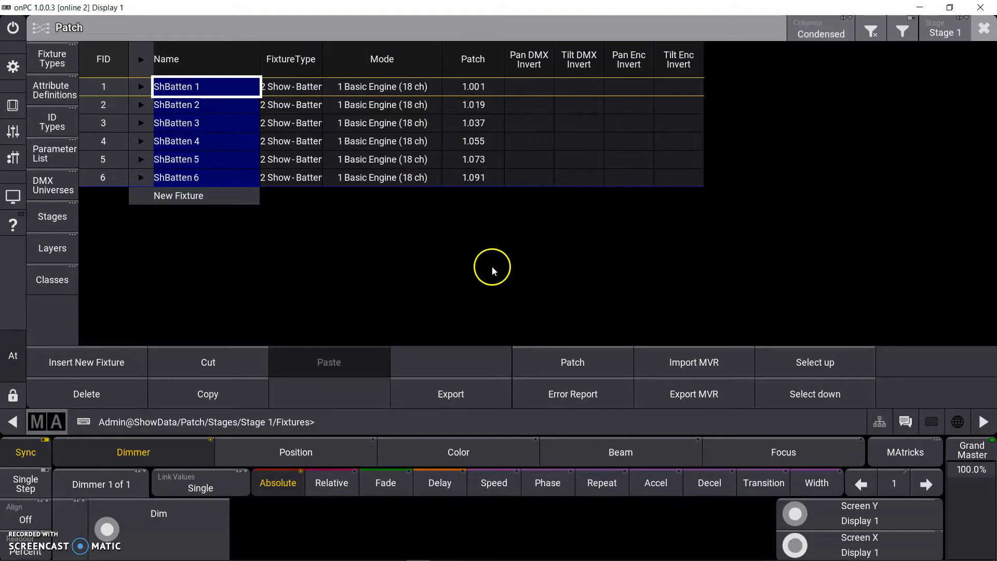
Start a new fixture insertion and choose the Generic Dimmer in Spot 8 bit mode, filtering the grandMA3 library by "di".
left_click(193, 196)
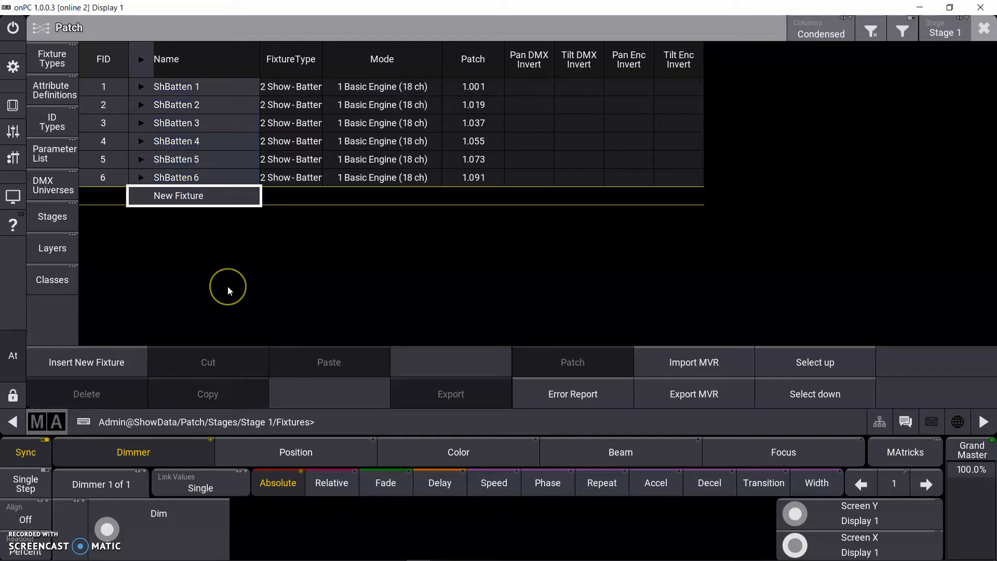
left_click(112, 363)
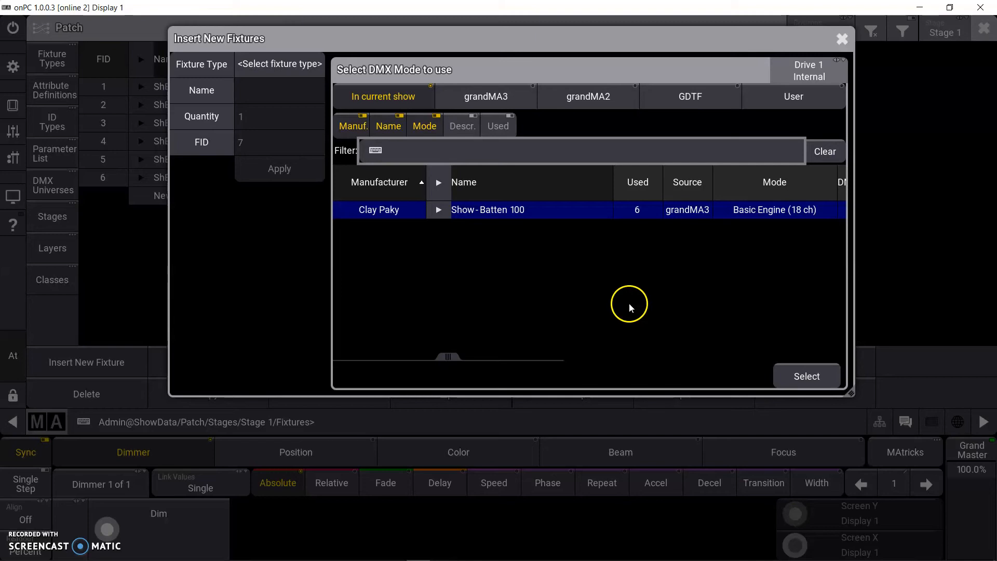
left_click(491, 98)
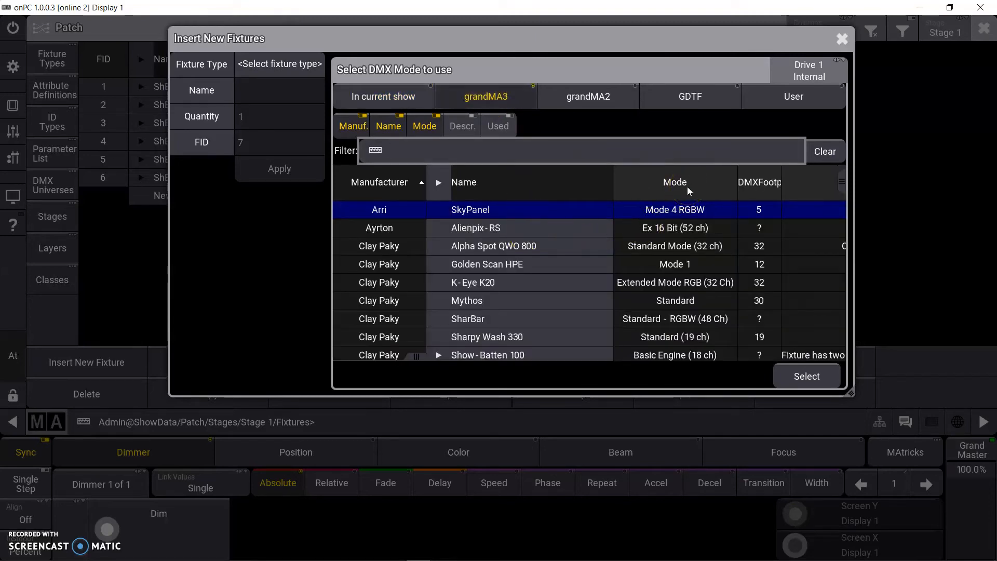
type("di")
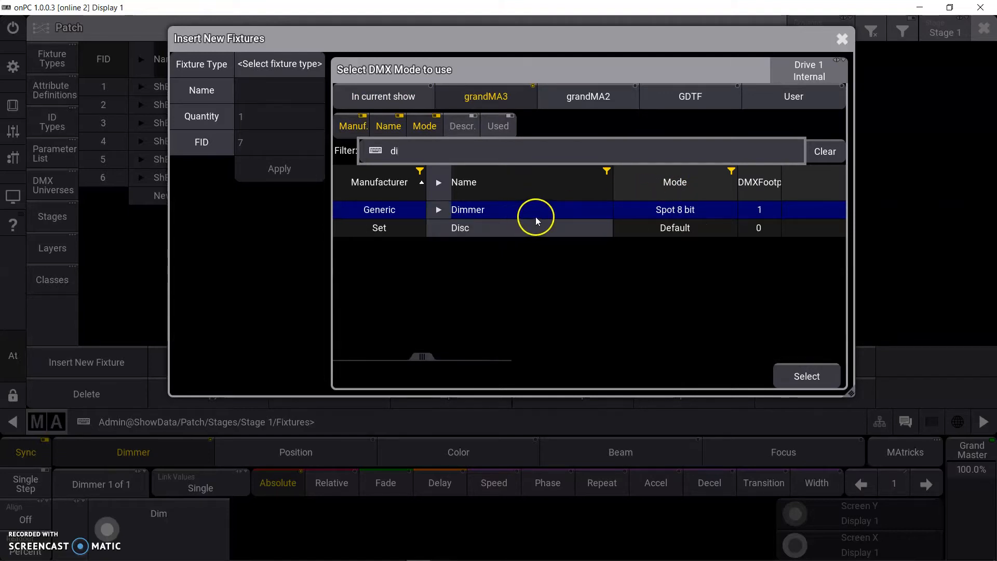
left_click(438, 210)
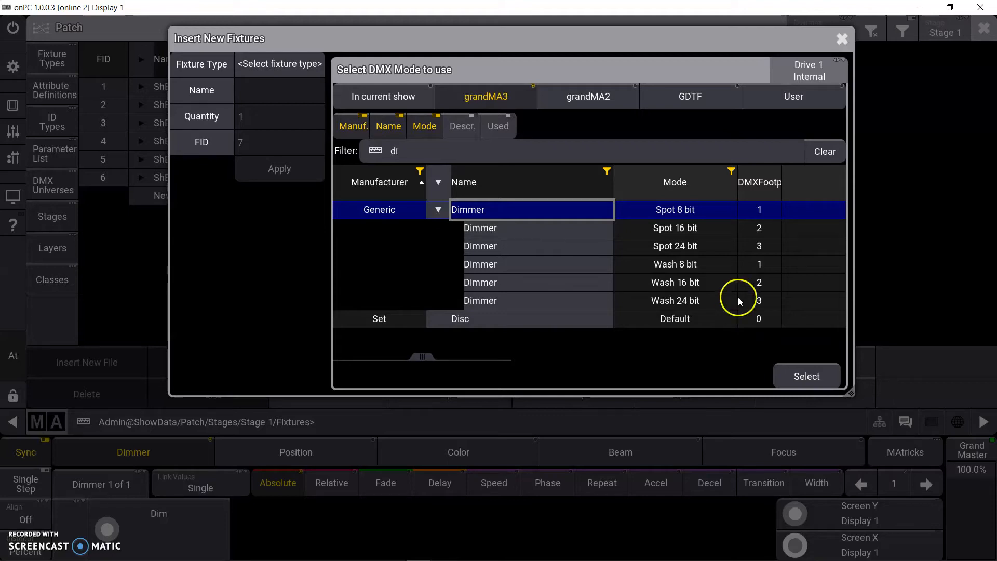
left_click(716, 211)
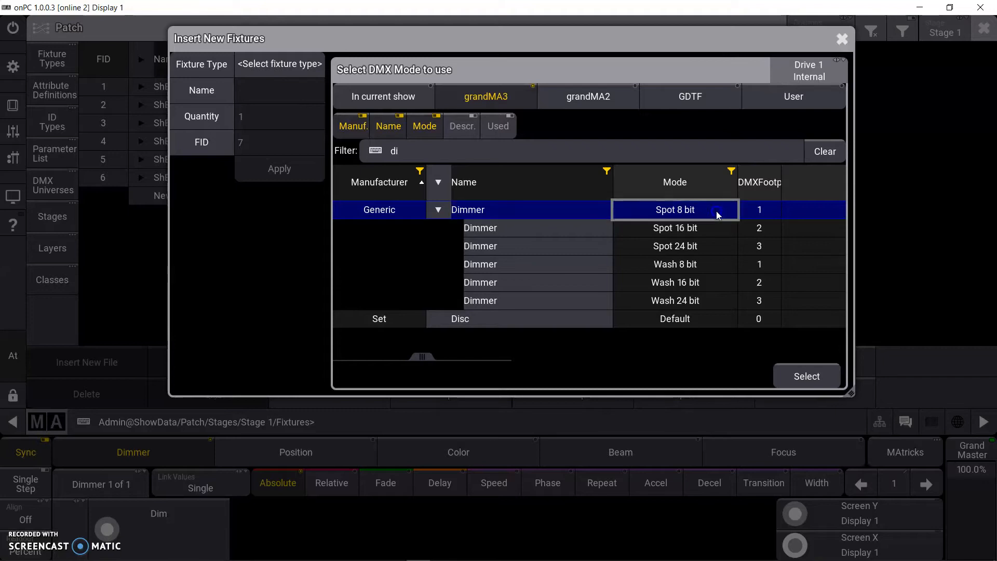
left_click(811, 375)
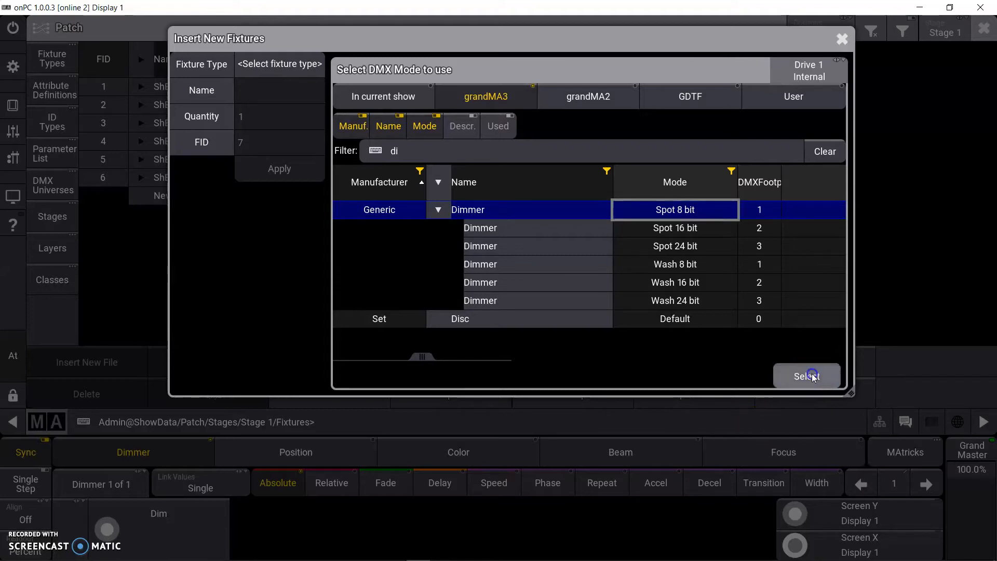
Set the dimmer quantity to 6 and insert the fixtures into the patch.
left_click(243, 117)
left_click(634, 220)
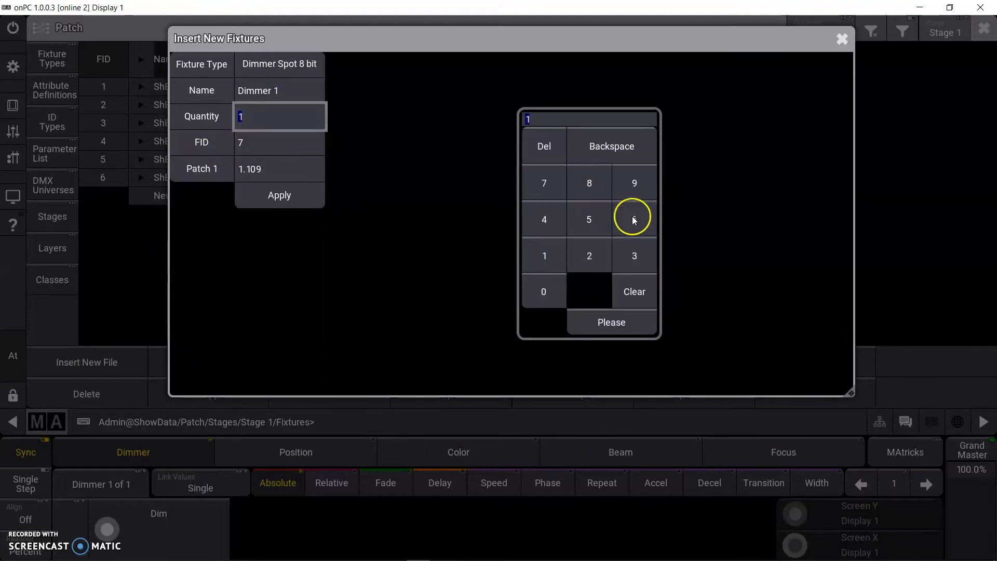
left_click(296, 193)
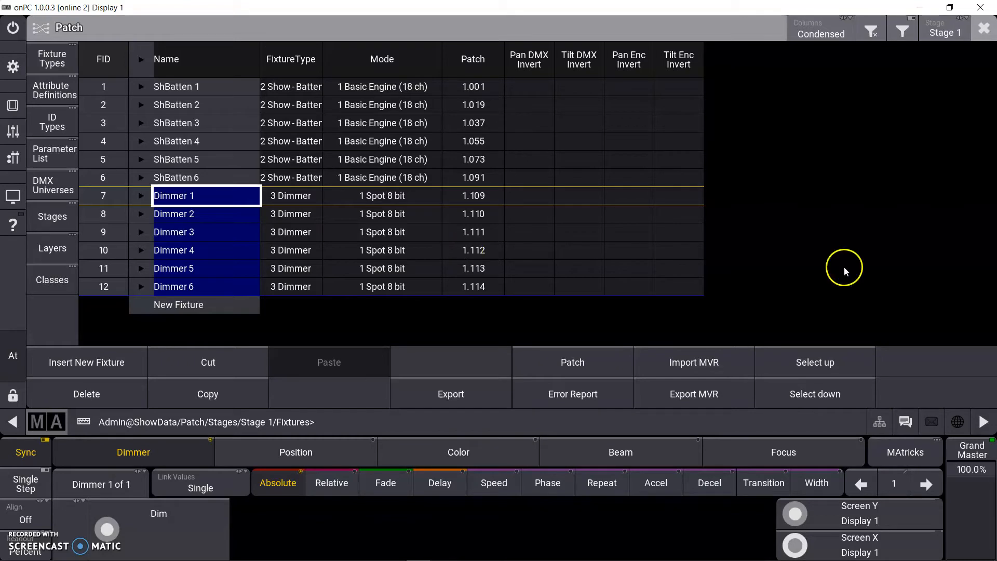
Show the patch table's filter row, filter the fixtures by FID 8, and clear the filter.
left_click(909, 29)
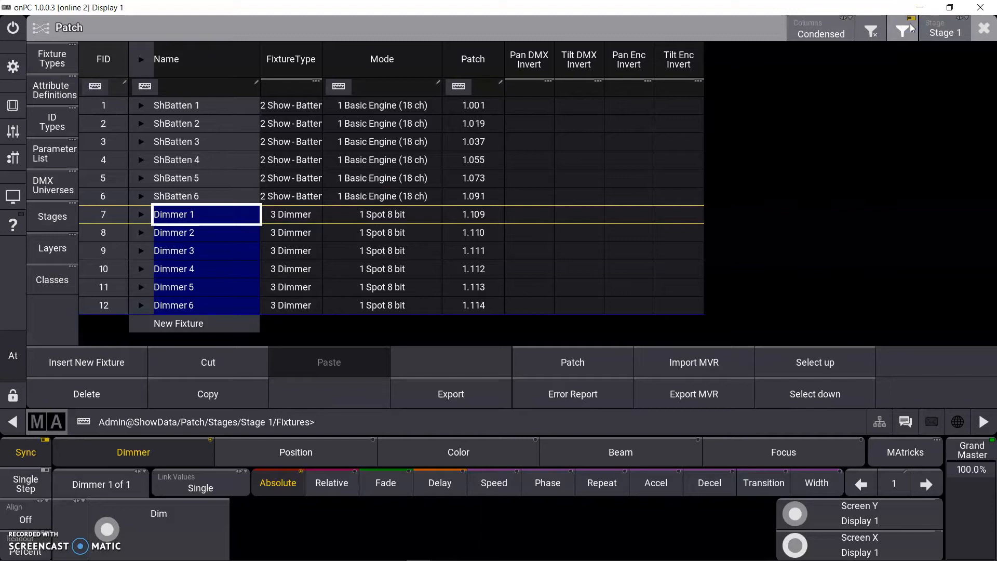
left_click(115, 89)
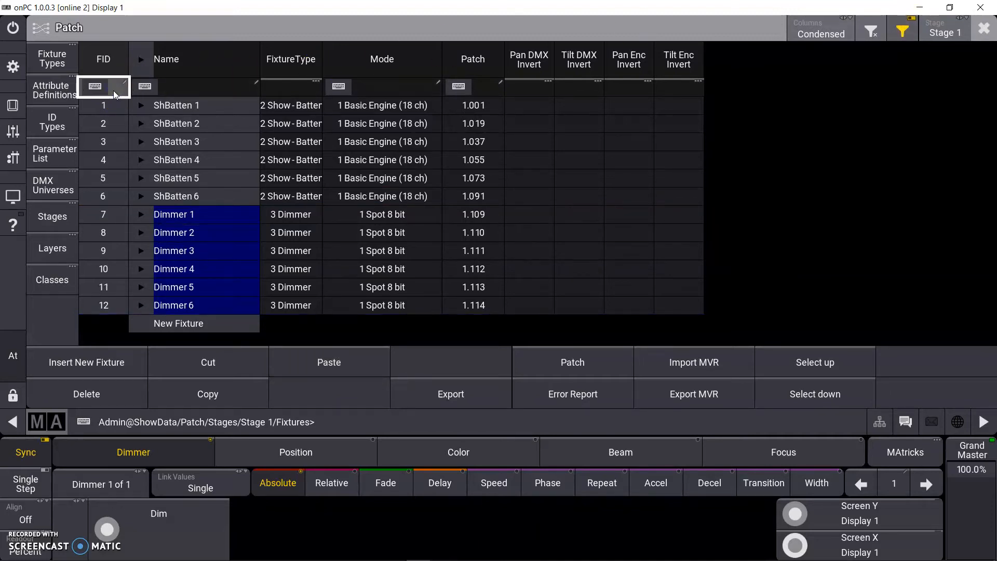
type("8")
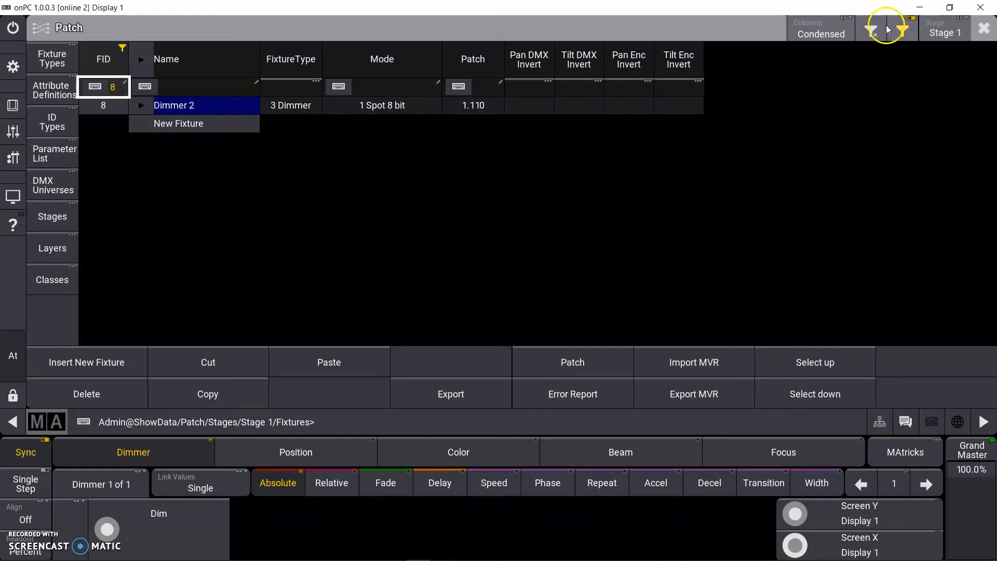
left_click(867, 25)
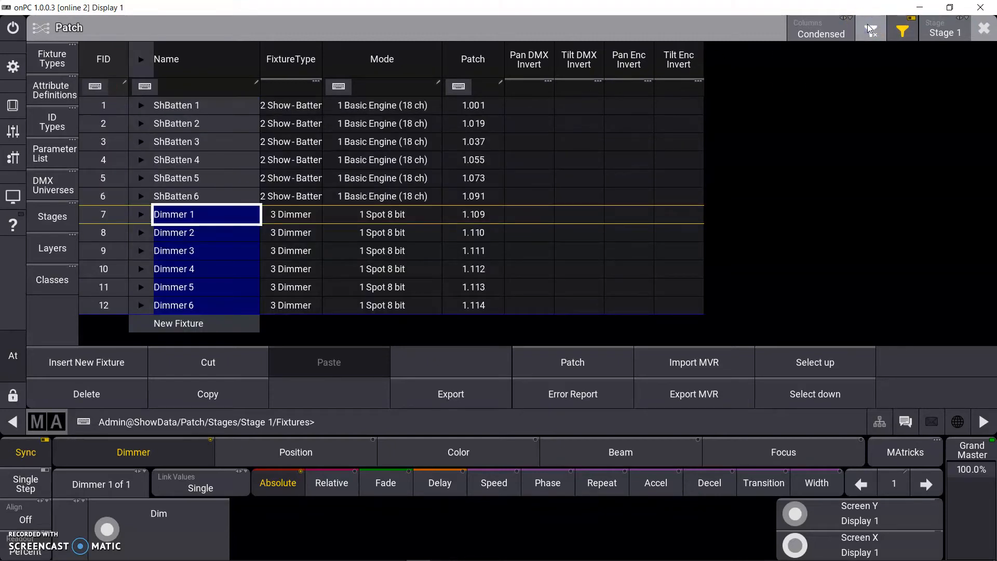
Filter the patched fixtures by the name "Dimm" and clear the filter.
left_click(209, 89)
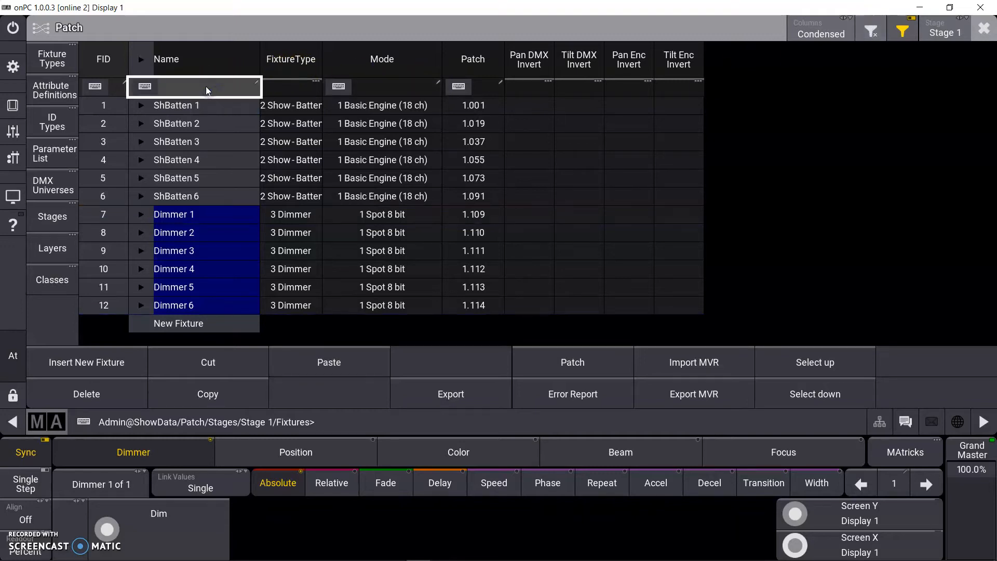
type("Dimm")
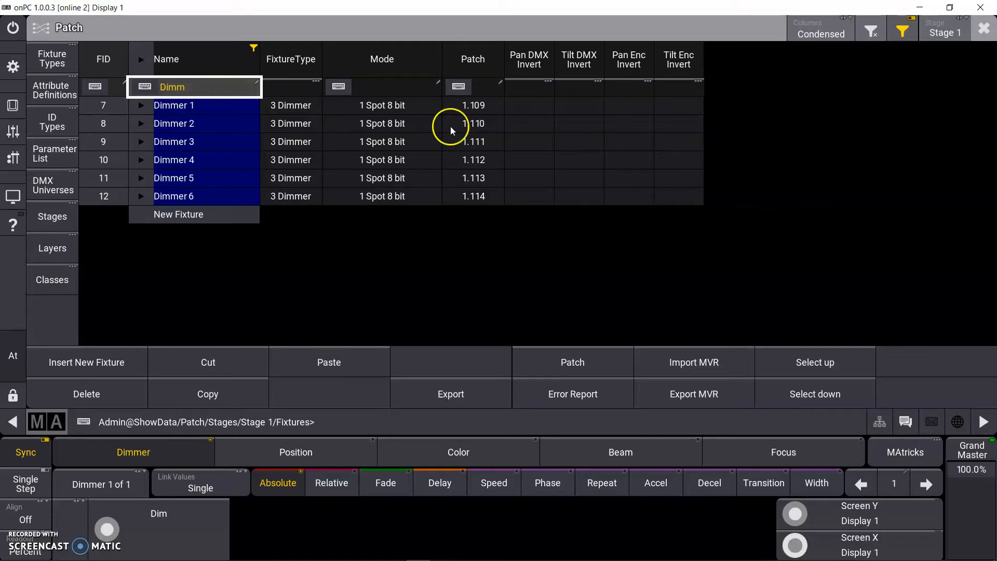
left_click(871, 31)
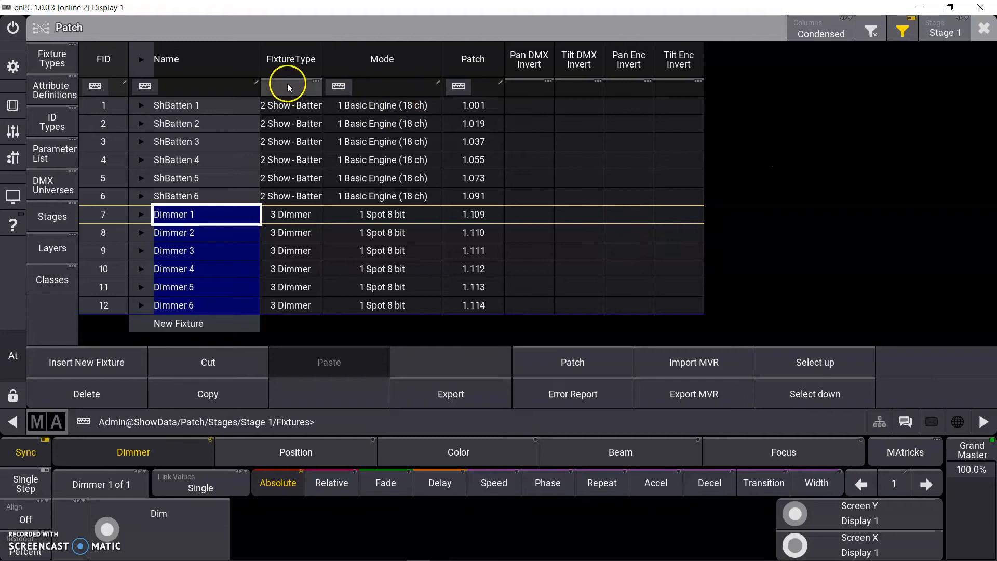
Check the Mode column's filter options, dismiss them without filtering, and hide the filter row.
left_click(338, 86)
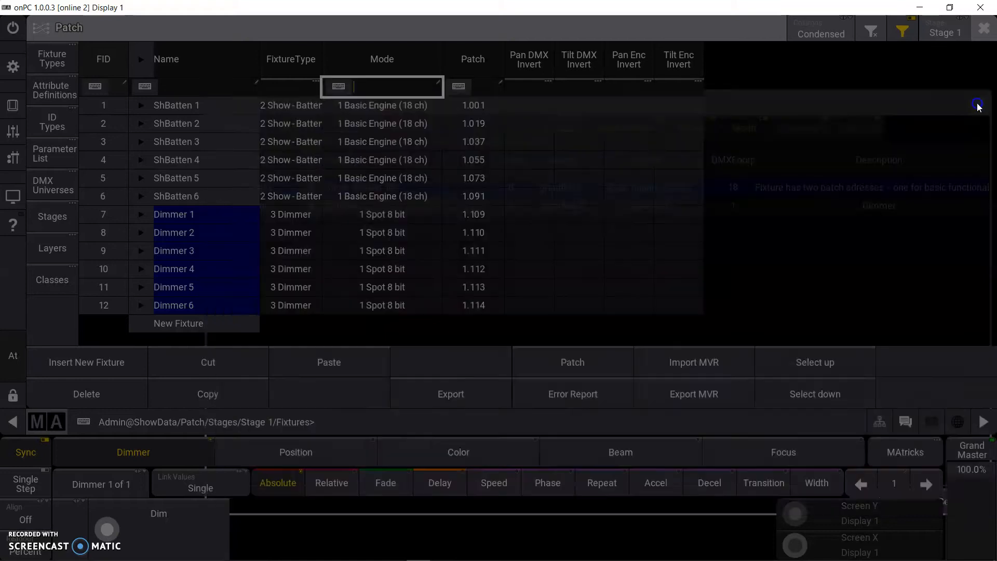
left_click(978, 102)
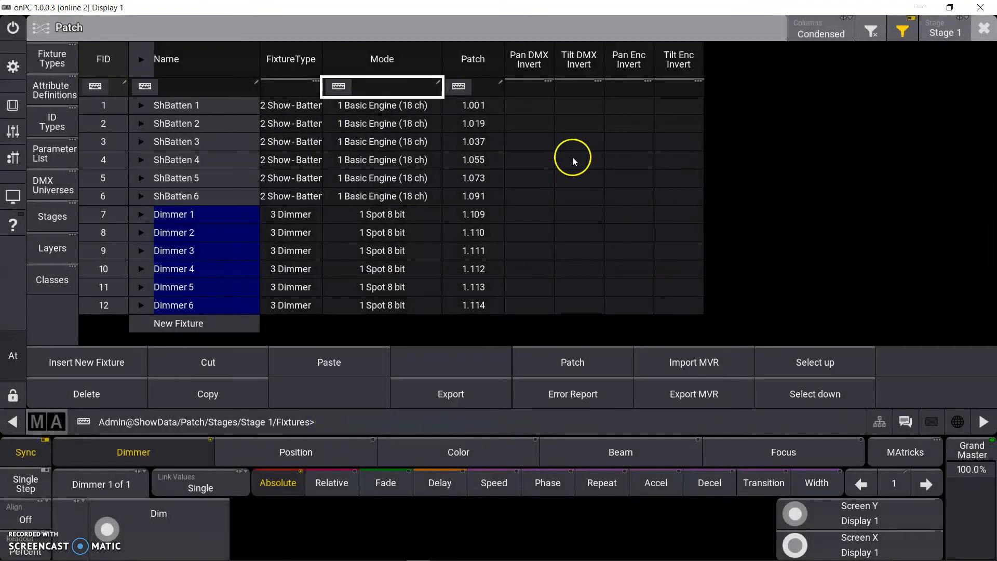
left_click(906, 30)
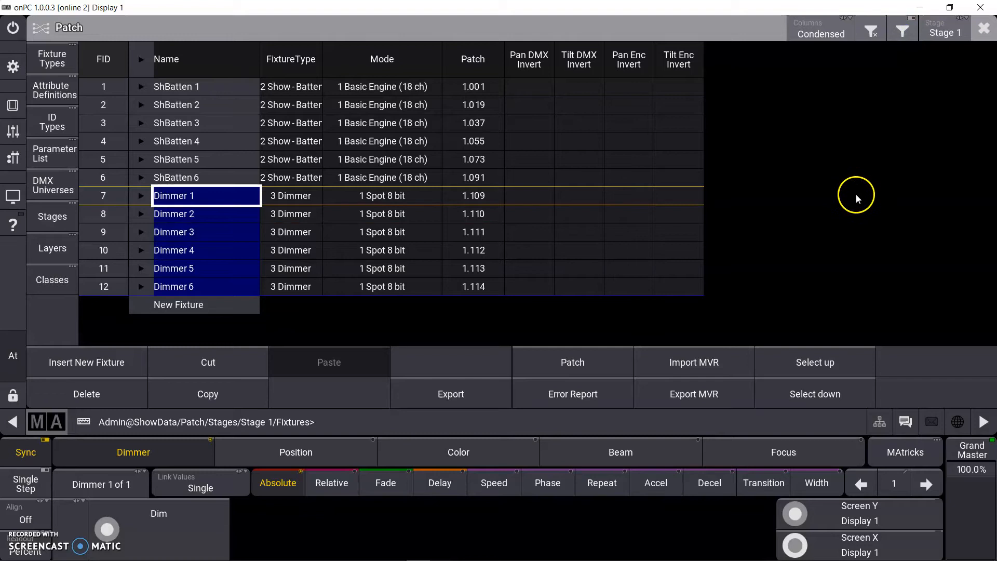
Rename the six dimmer fixtures with sequential names starting at "Salle 1".
left_click(222, 201)
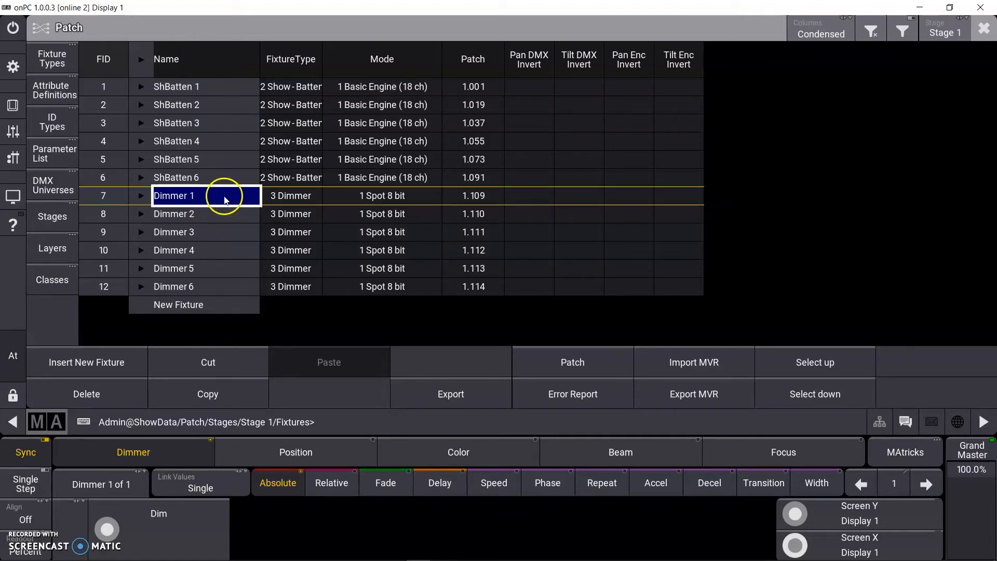
left_click_drag(189, 195, 195, 292)
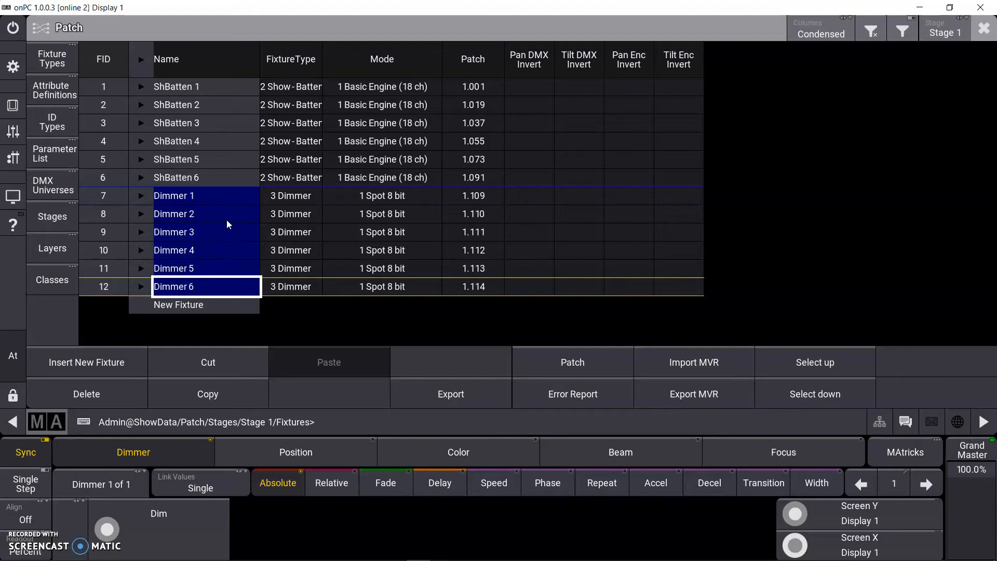
type("Sal")
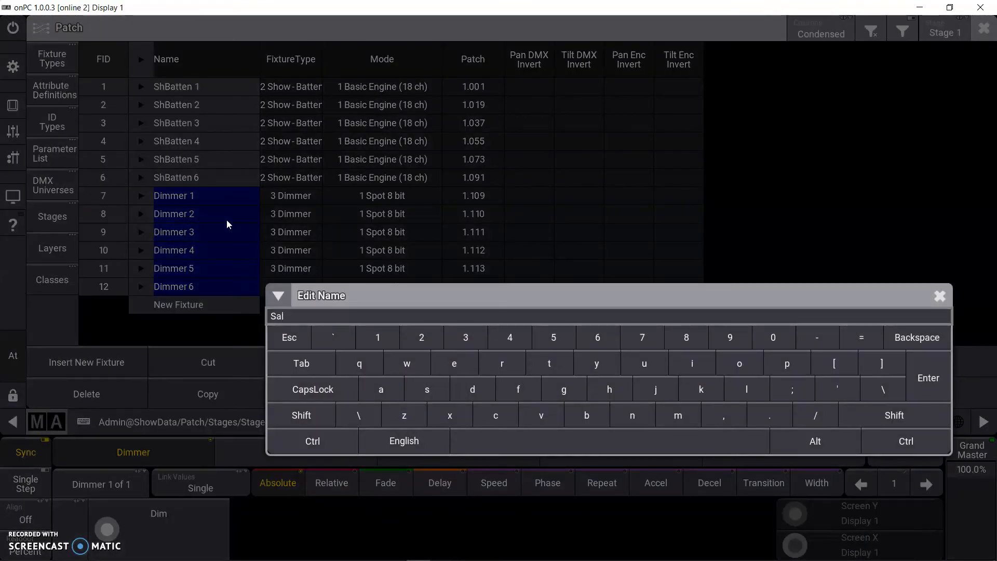
type("le 1")
key("Return")
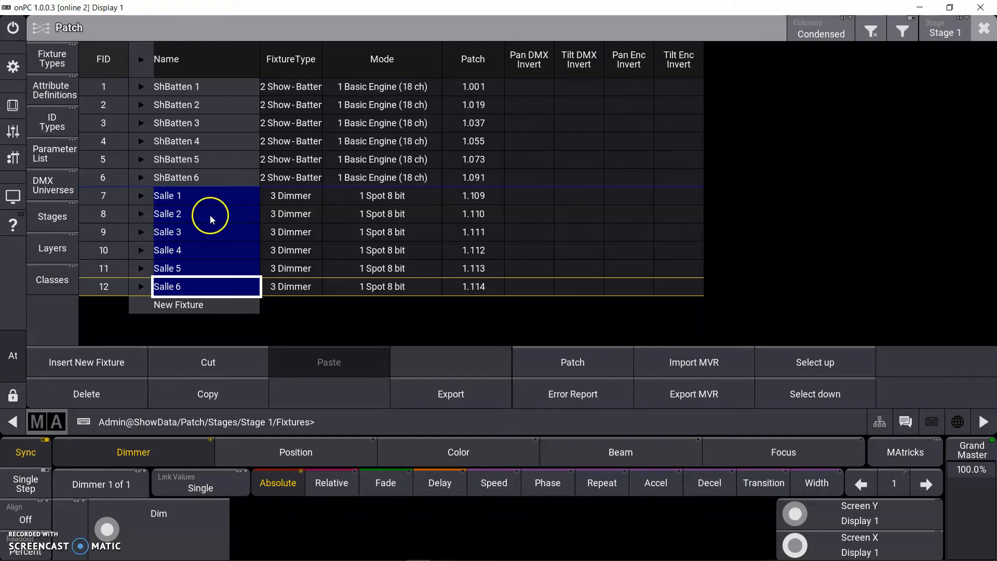
Show the full set of patch columns and set the IDType of the six Salle dimmers to Channel.
left_click(846, 30)
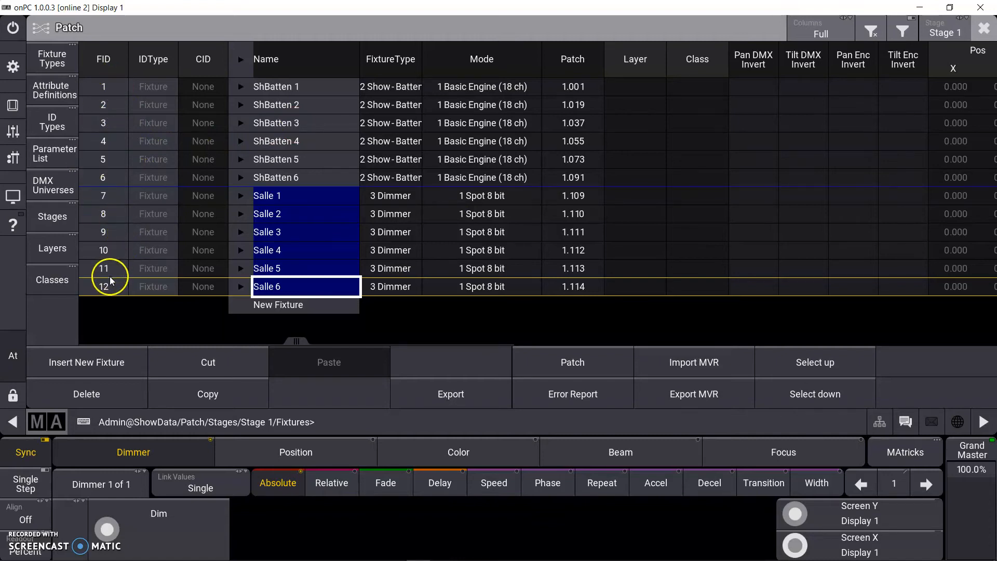
left_click(274, 196)
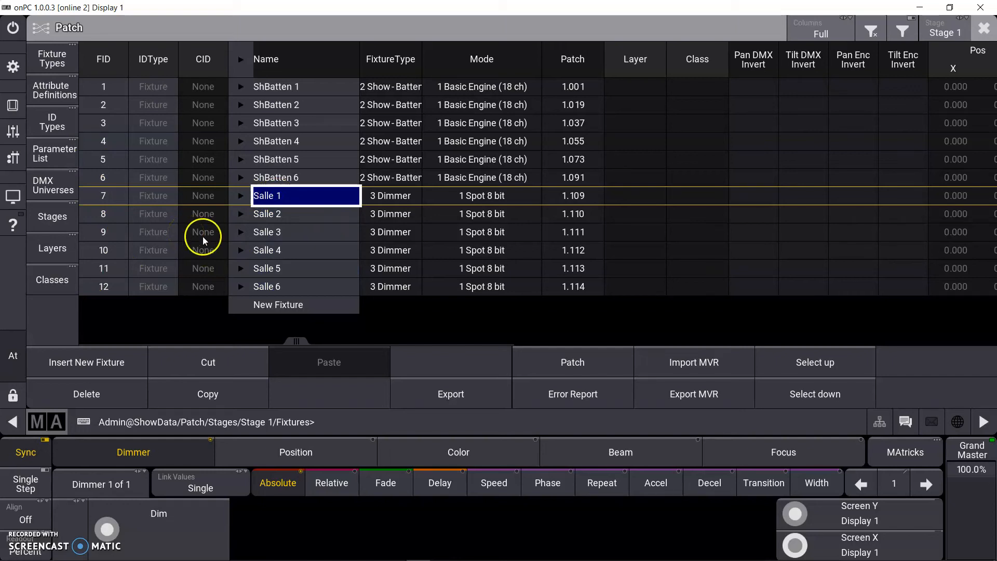
left_click_drag(160, 199, 156, 292)
left_click(151, 205)
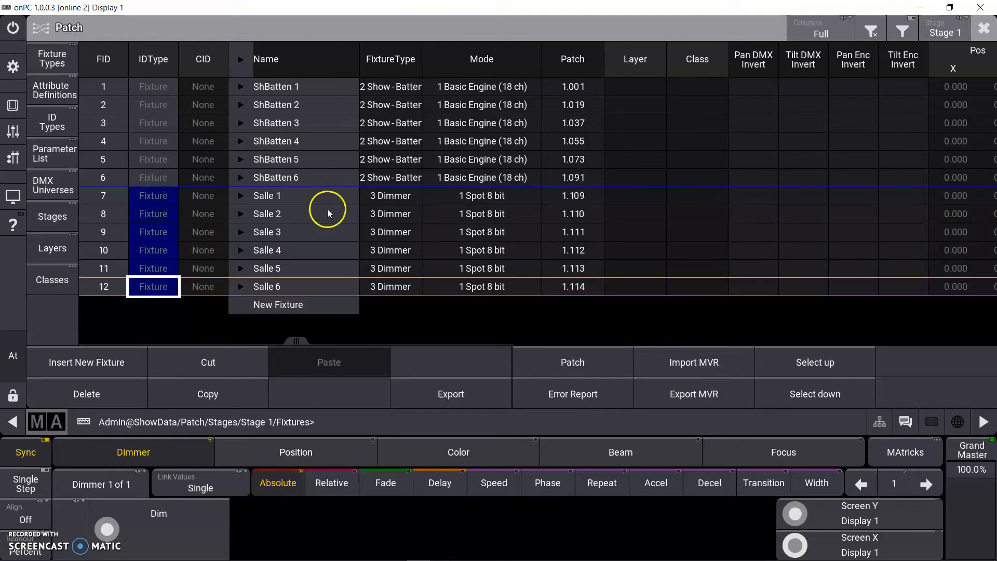
left_click(155, 198)
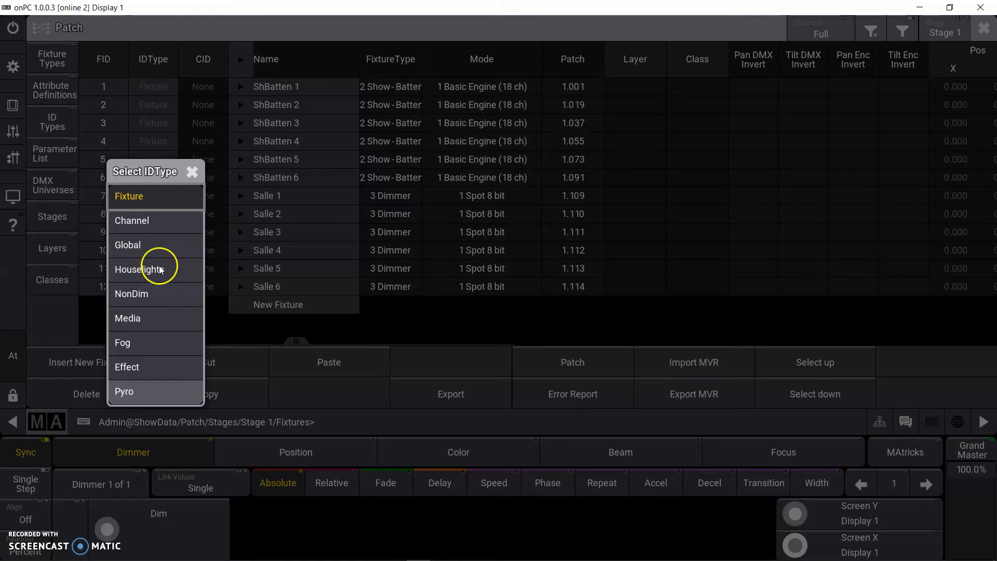
left_click(153, 222)
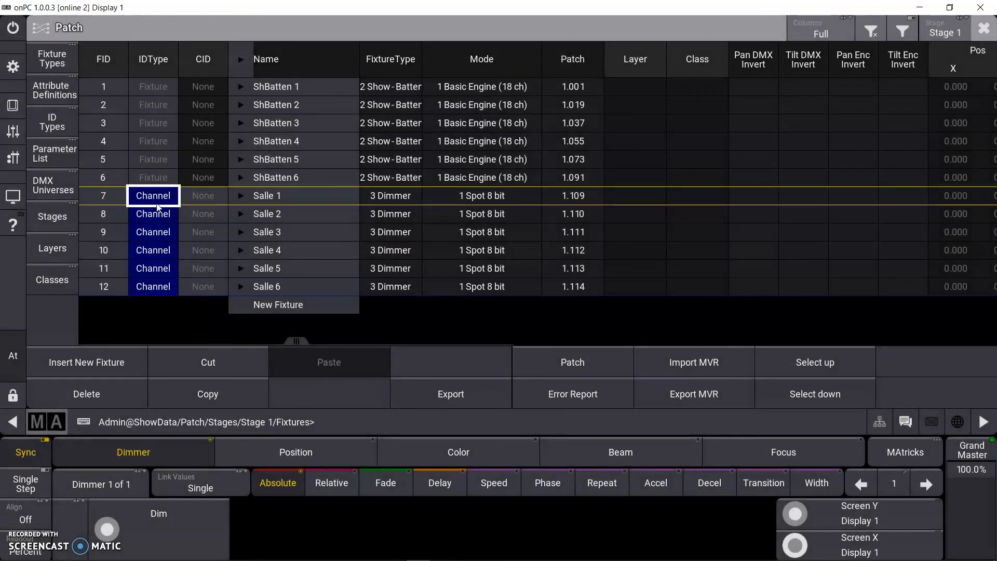
Assign sequential CIDs starting at 1 to the six Salle dimmers.
left_click_drag(208, 201, 213, 282)
left_click(182, 214)
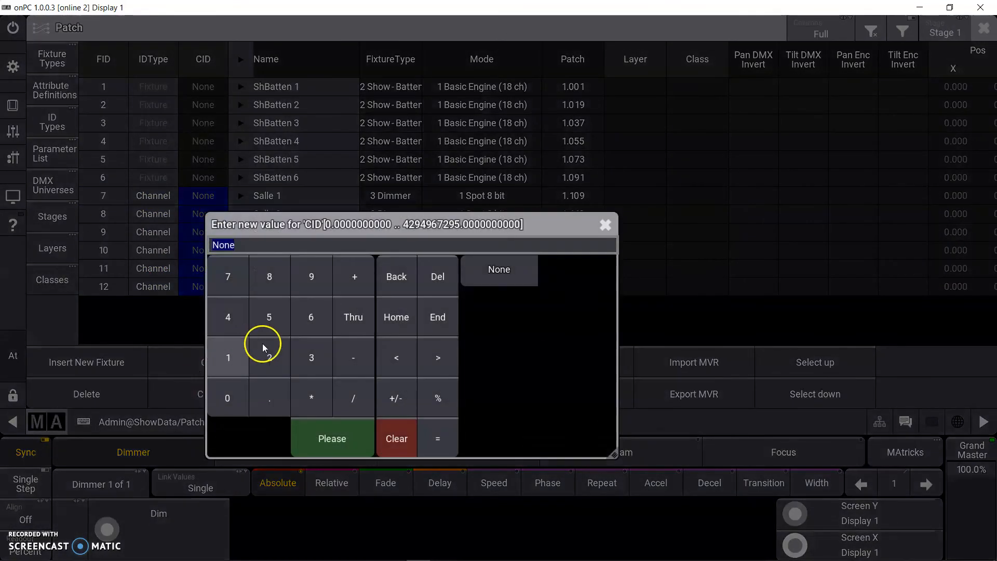
left_click(228, 356)
left_click(332, 444)
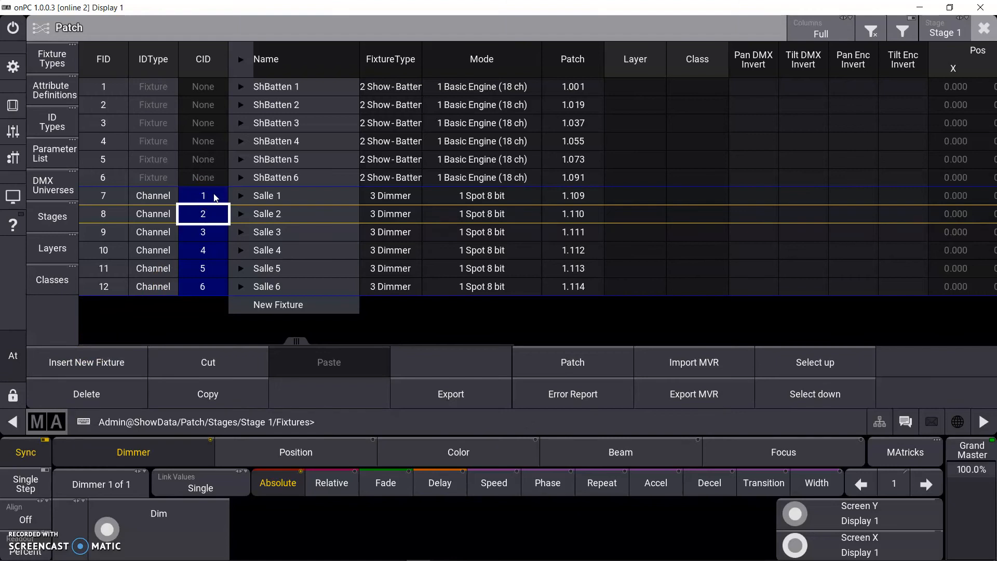
left_click(102, 206)
Set Master React to None for the Salle 2 dimmer, and leave the patch keeping the changes.
left_click_drag(294, 342, 669, 342)
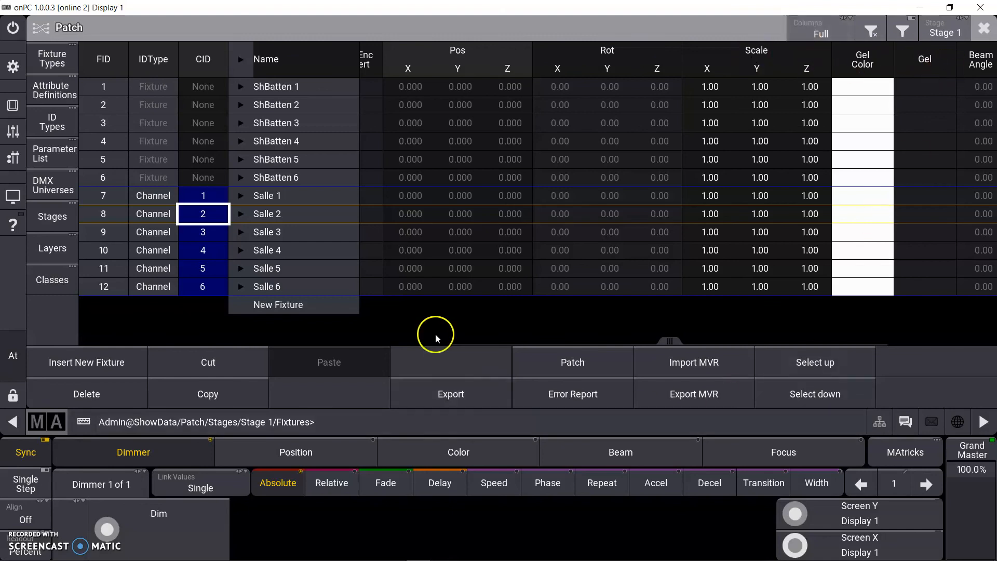
left_click_drag(671, 342, 818, 356)
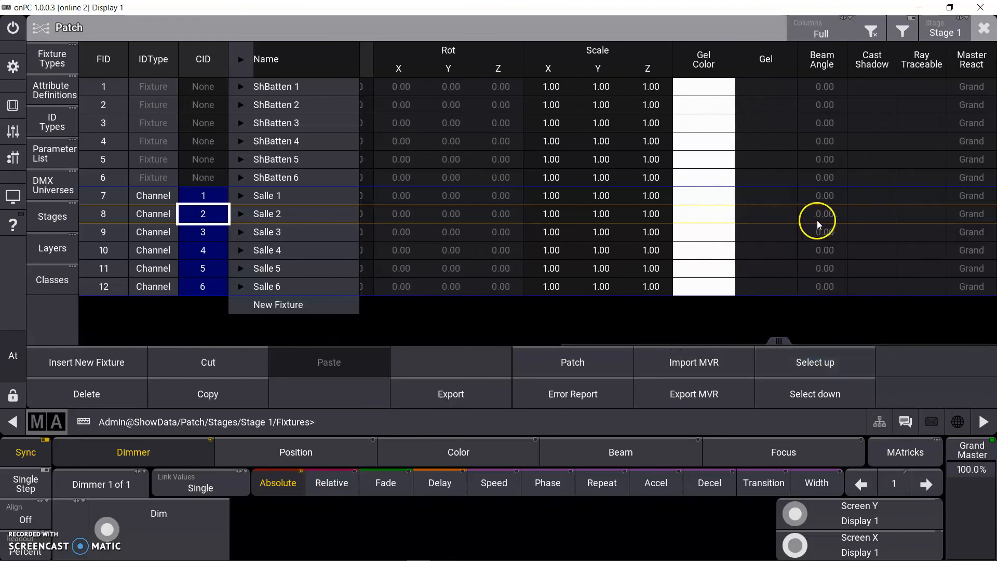
left_click(833, 211)
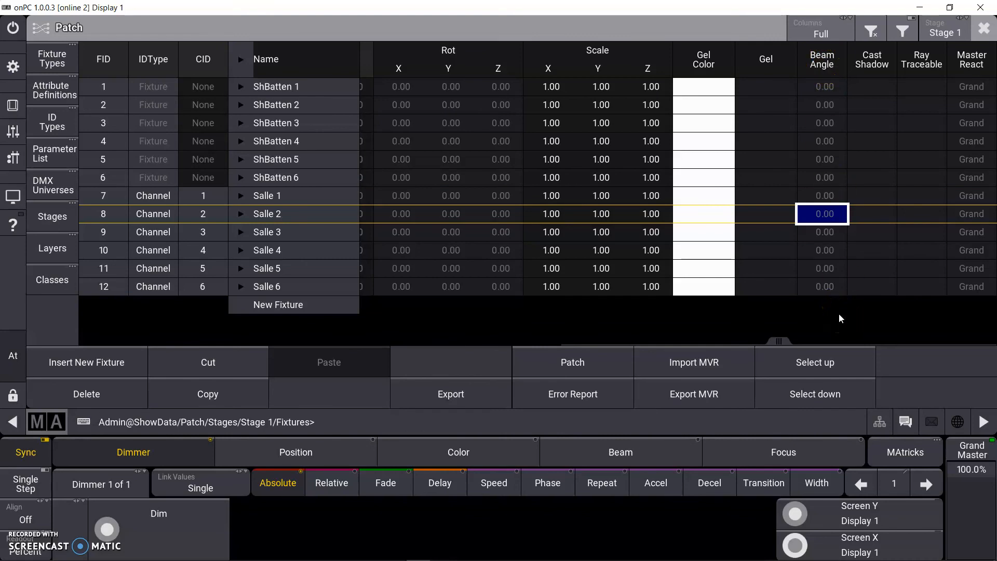
left_click(864, 212)
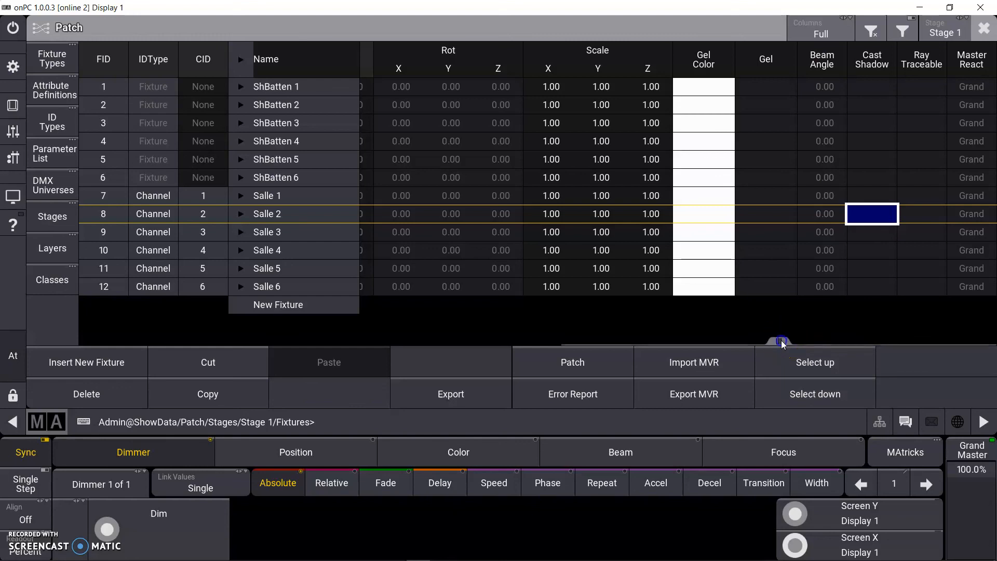
left_click(981, 216)
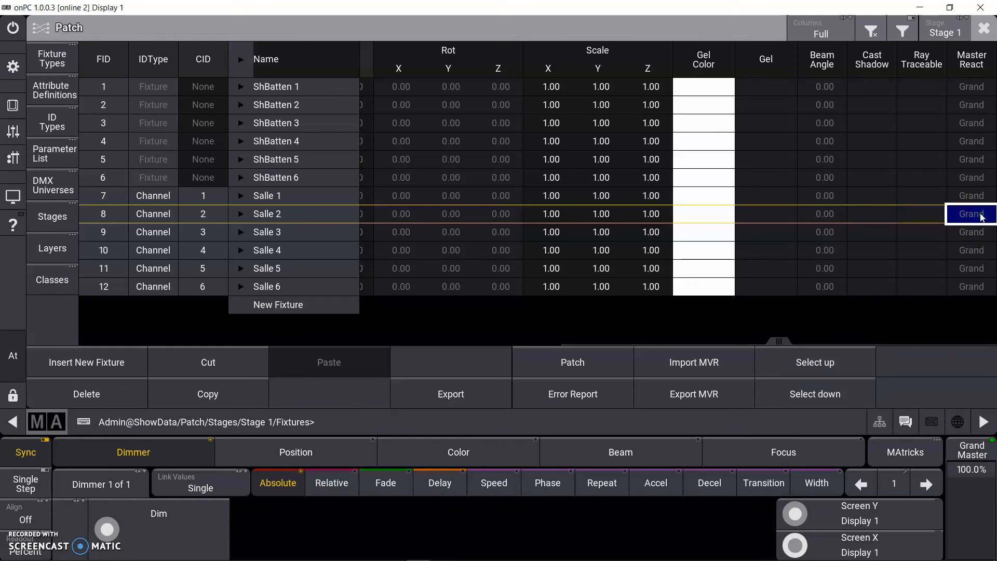
left_click(970, 214)
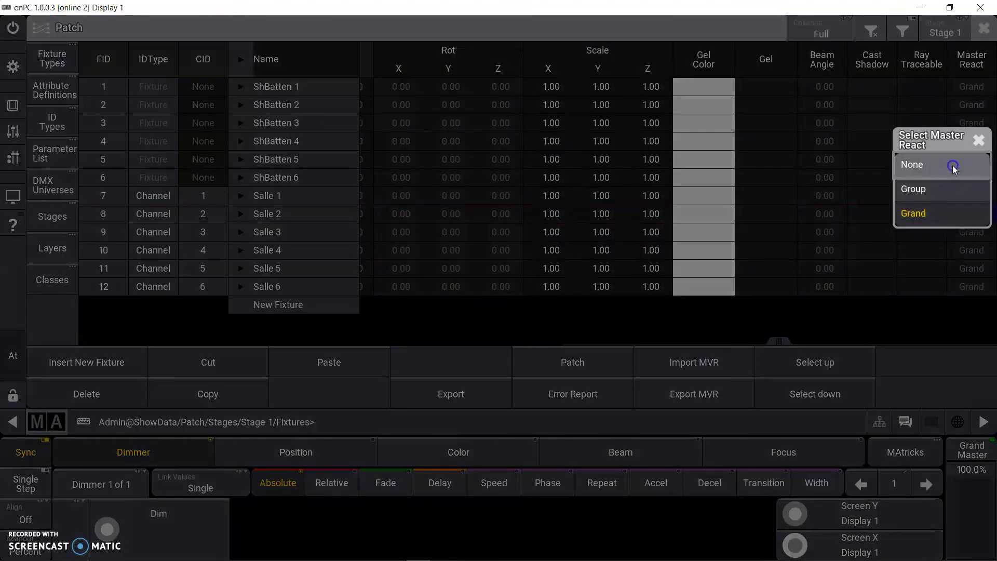
left_click(952, 165)
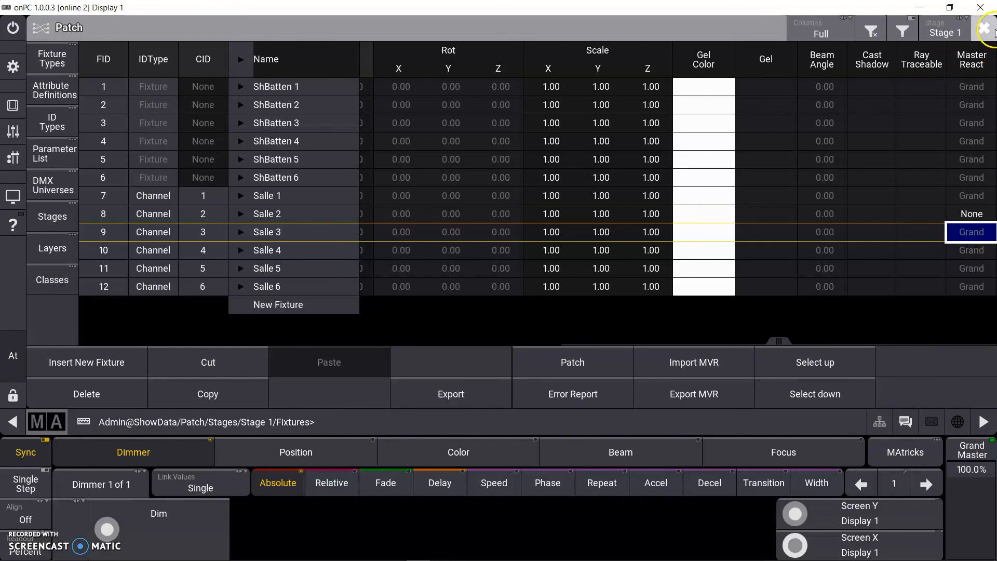
left_click(985, 29)
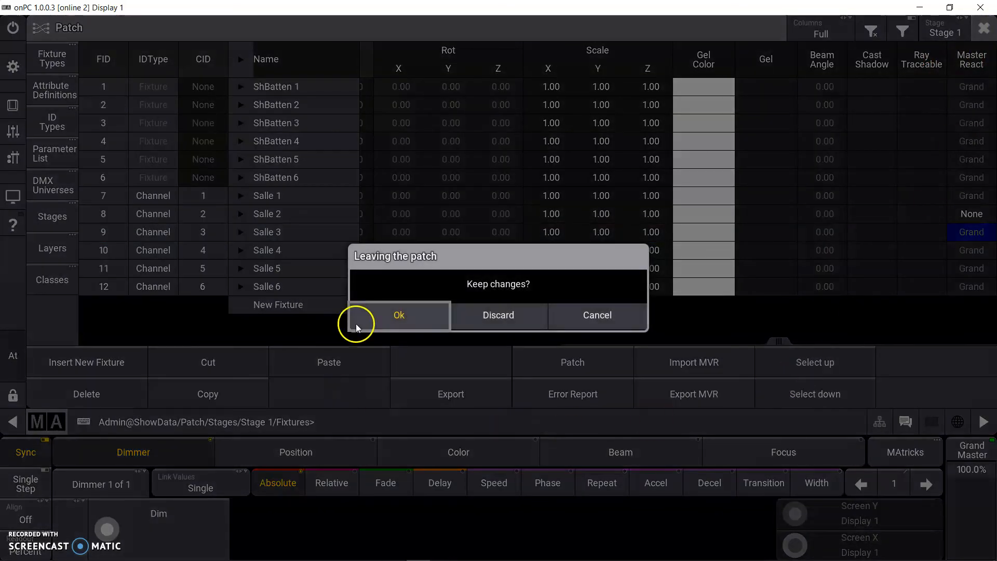
left_click(413, 313)
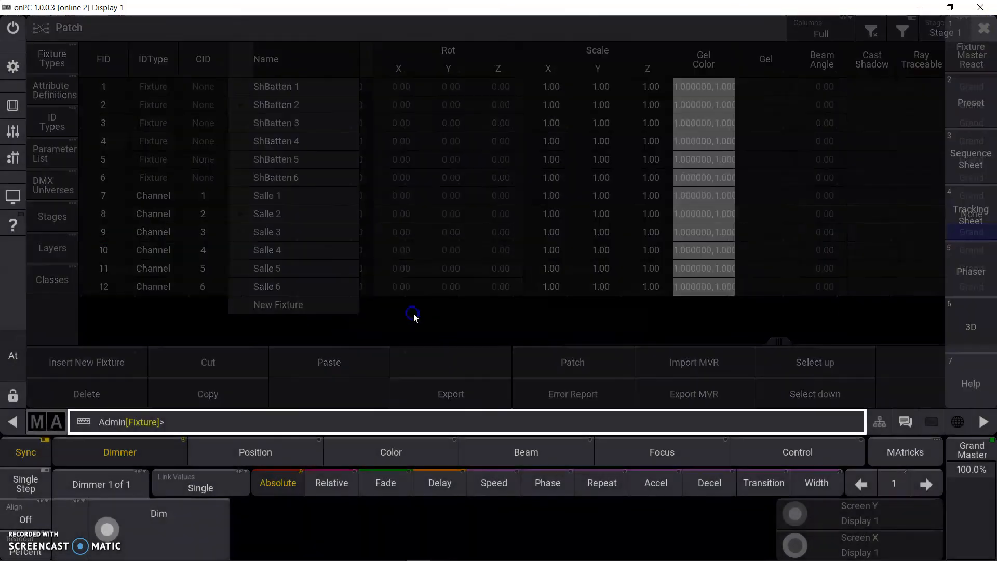